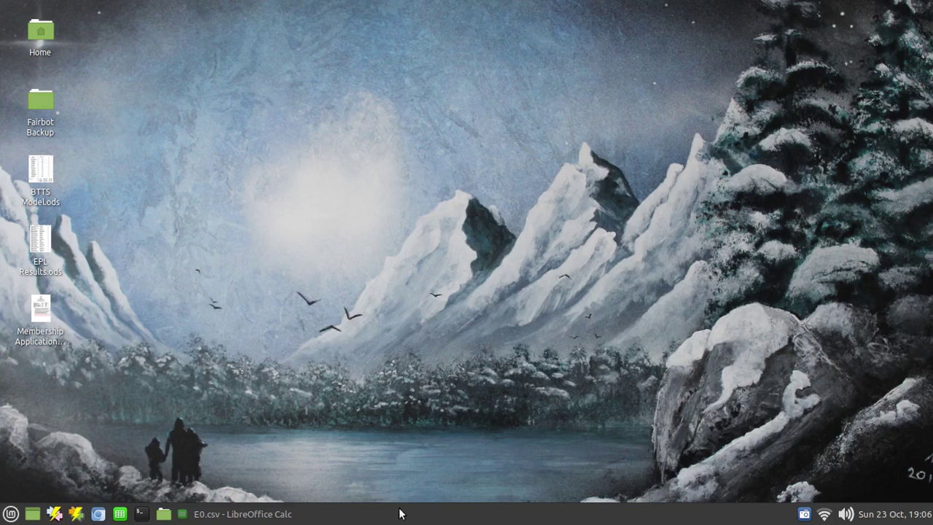
Step: Restore the E0.csv results window and scroll through the sheet
left_click(218, 514)
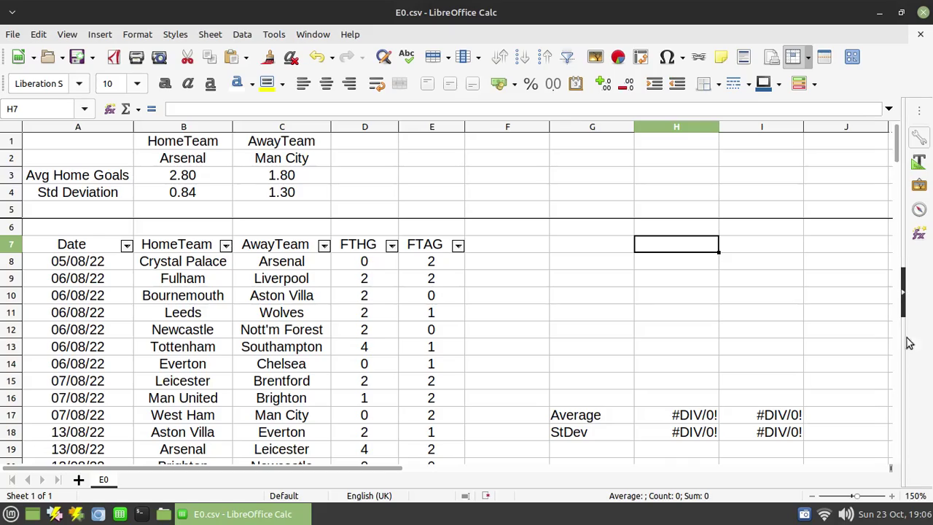
left_click_drag(900, 142, 904, 116)
Step: Filter HomeTeam to Brighton only and select their home goals to read average 1.5, sum 6
left_click(226, 246)
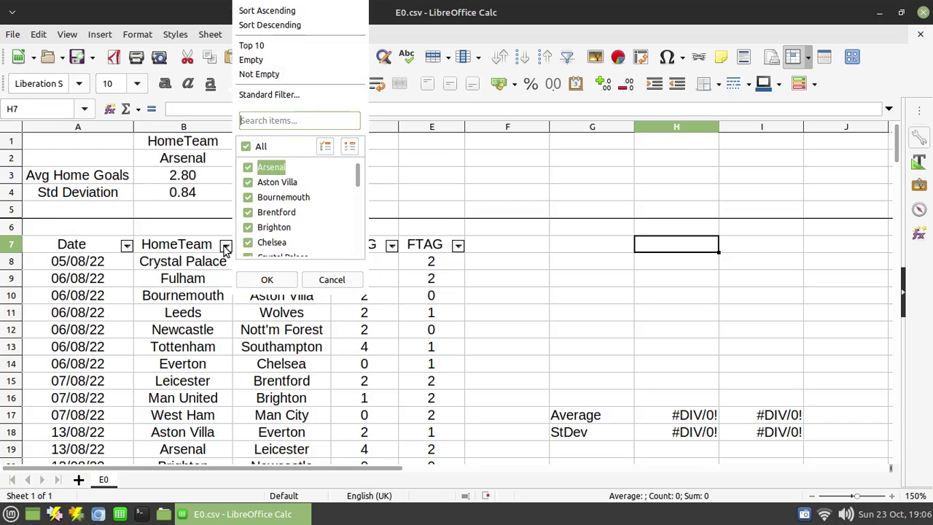
left_click(248, 150)
left_click(248, 229)
left_click(267, 279)
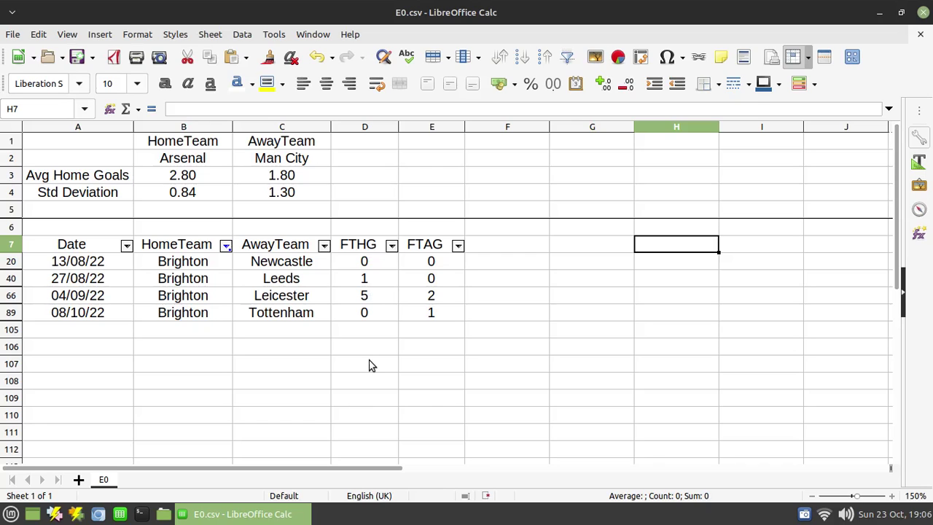
left_click_drag(365, 264, 363, 312)
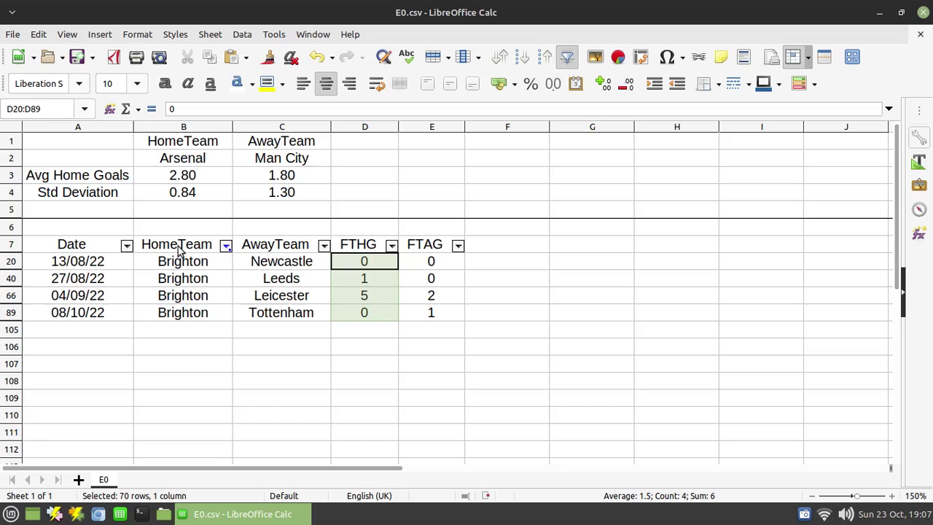
Step: Reset the HomeTeam AutoFilter to show all teams
left_click(226, 246)
left_click(250, 149)
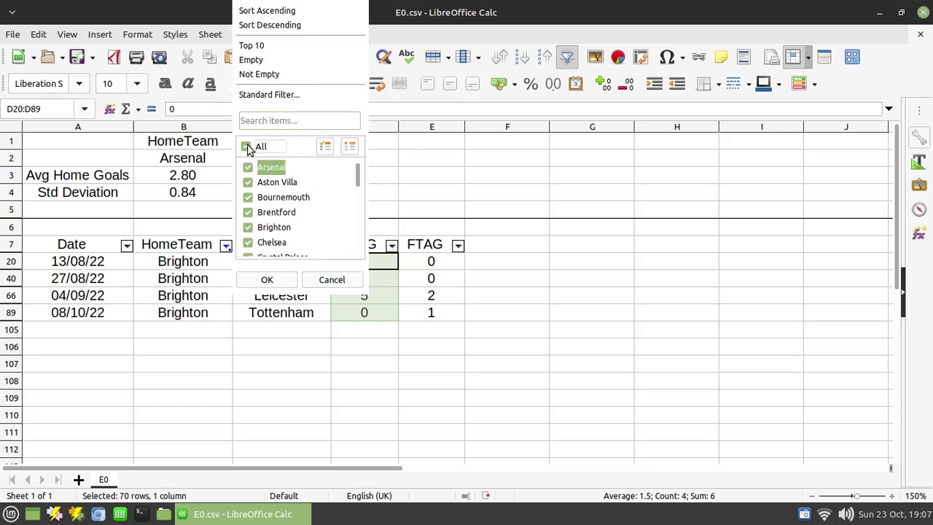
left_click(267, 280)
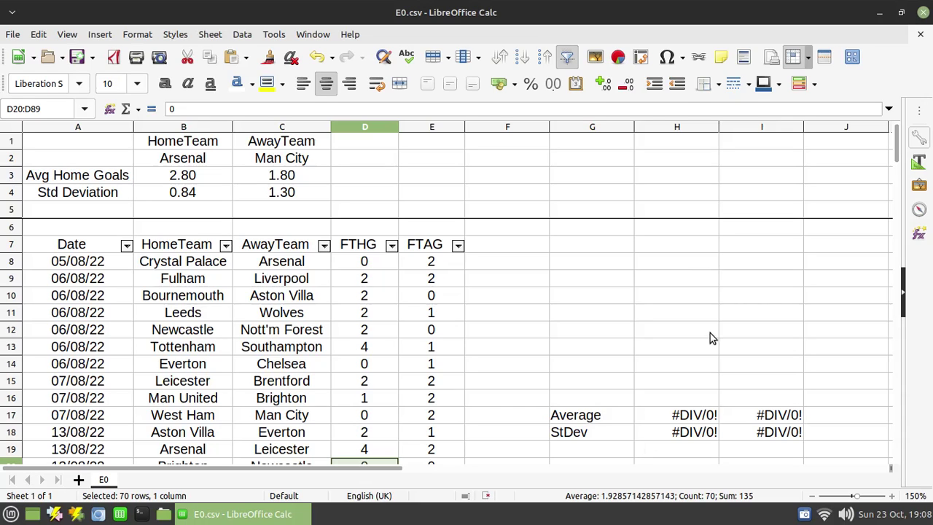
Step: Save the file, then fill H7:H16 with 1 so Average is 1.00 and StDev 0.00
key("ctrl+s")
left_click(675, 247)
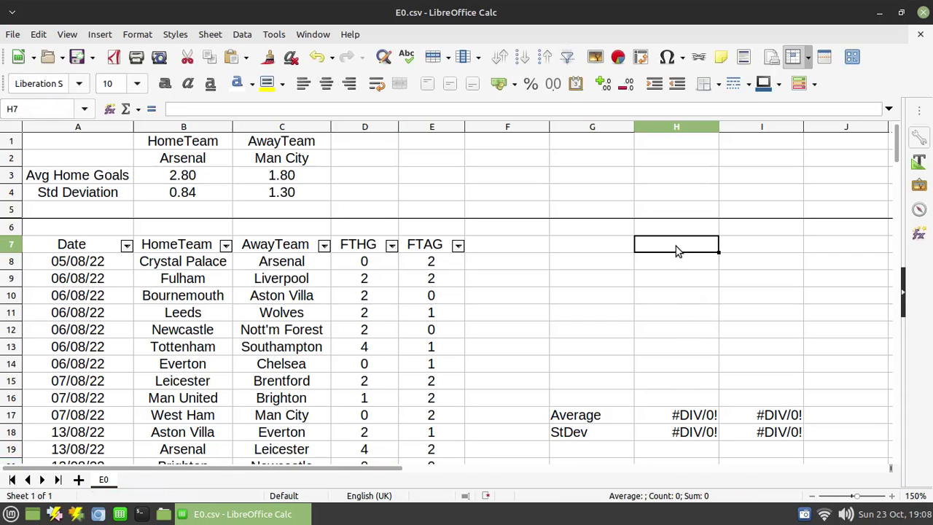
type("1")
key("Return")
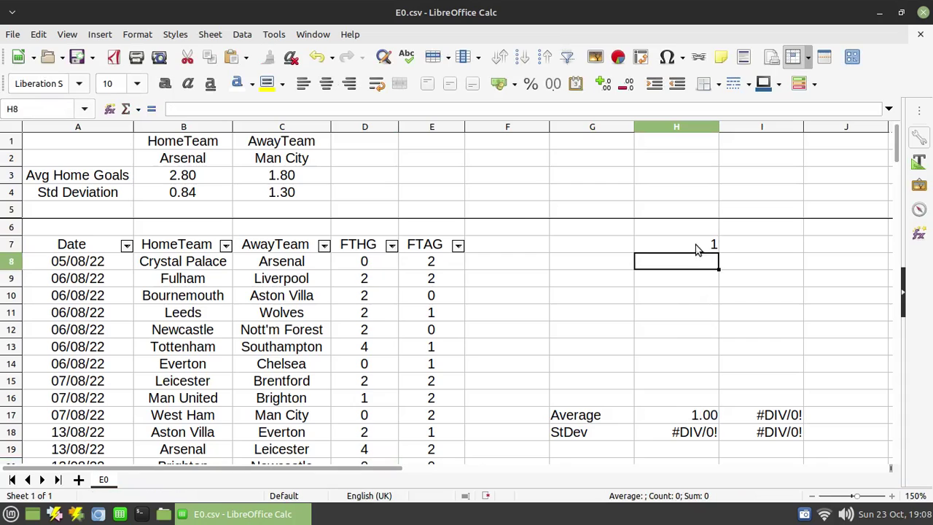
left_click(701, 248)
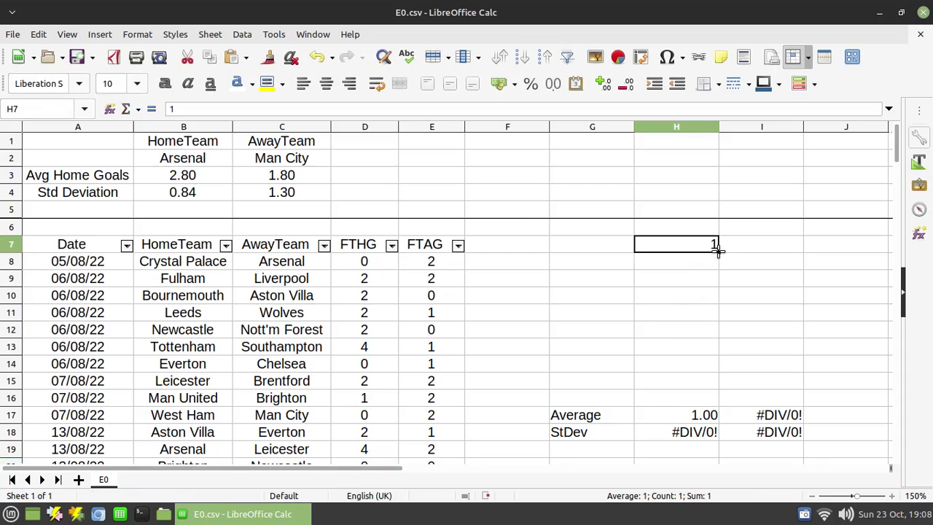
left_click_drag(718, 251, 713, 402)
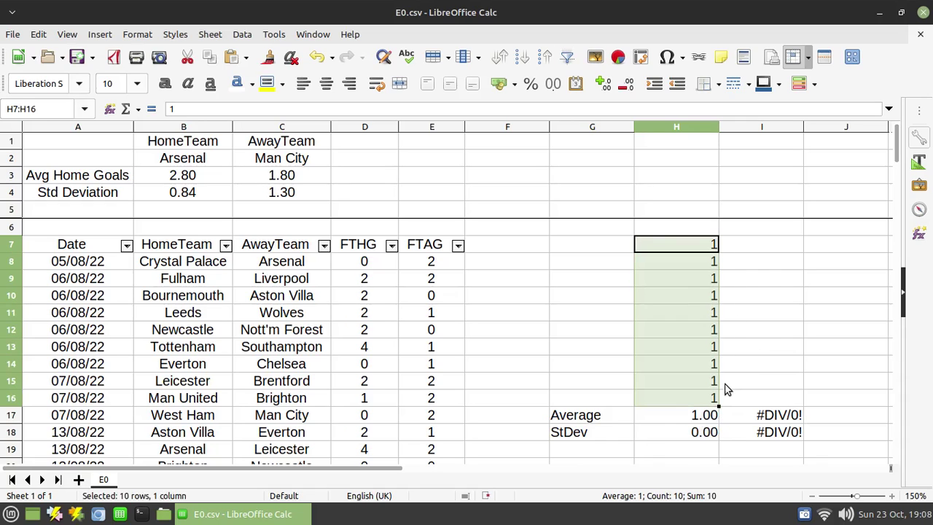
left_click(683, 448)
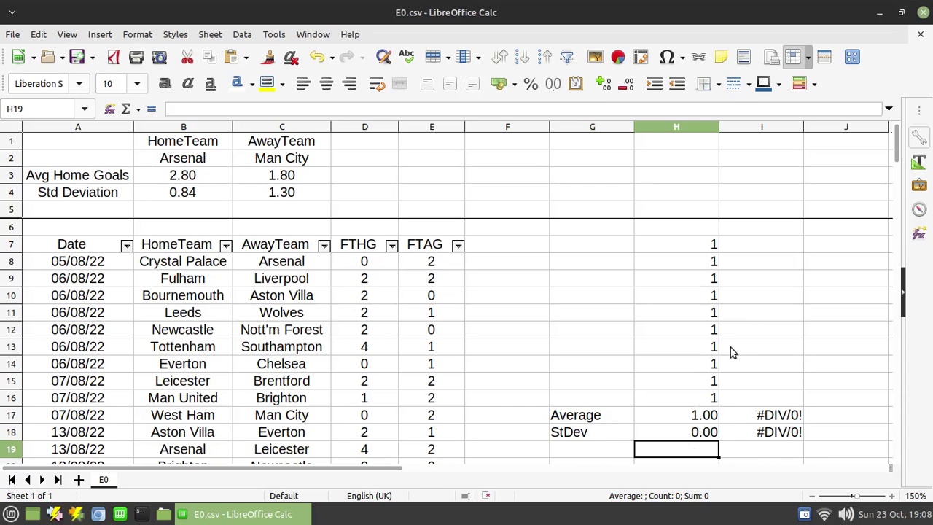
Step: Fill I7:I15 with 0 and enter 10 in I16, giving Average 1.00 and StDev 3.16
left_click(763, 247)
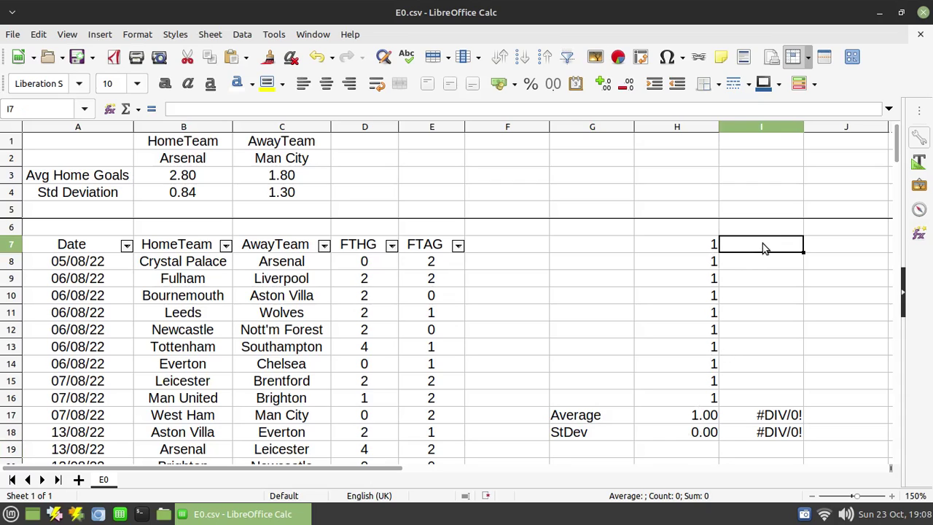
type("0")
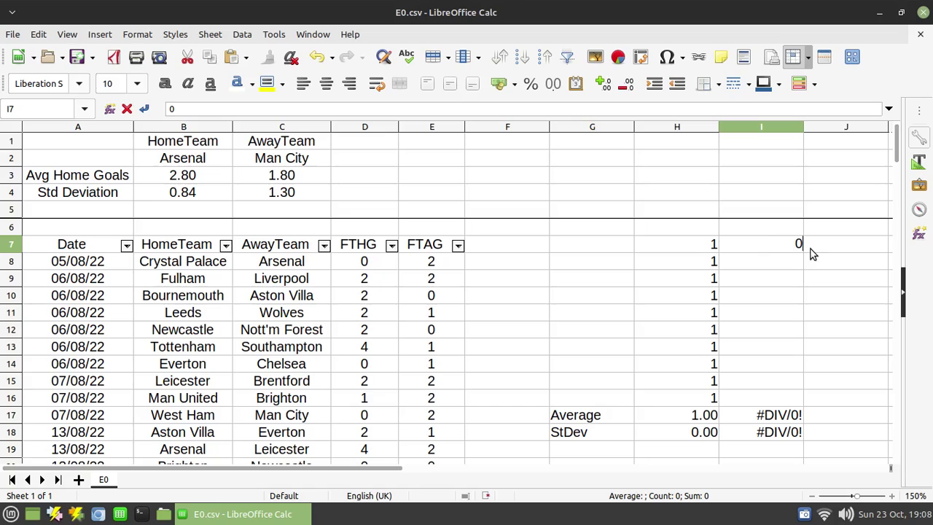
key("Return")
left_click(776, 250)
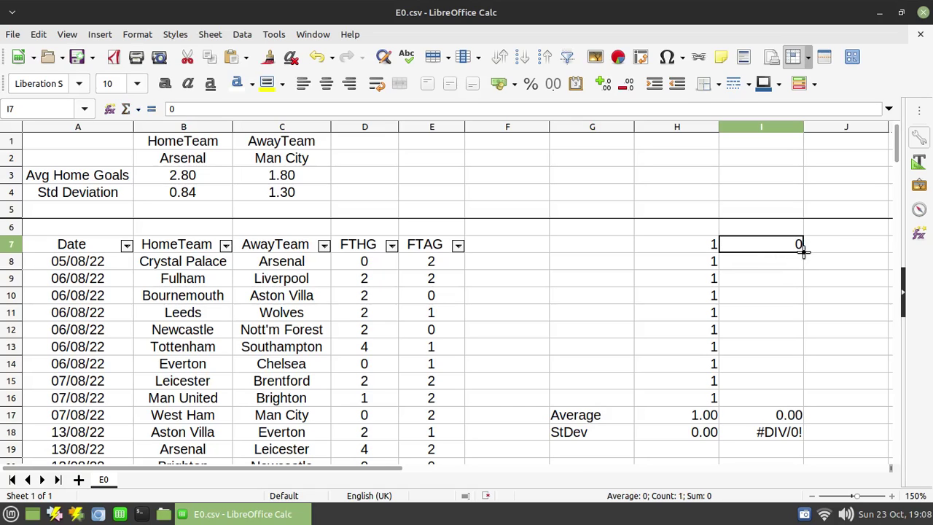
left_click_drag(803, 249, 775, 393)
left_click(775, 400)
type("10")
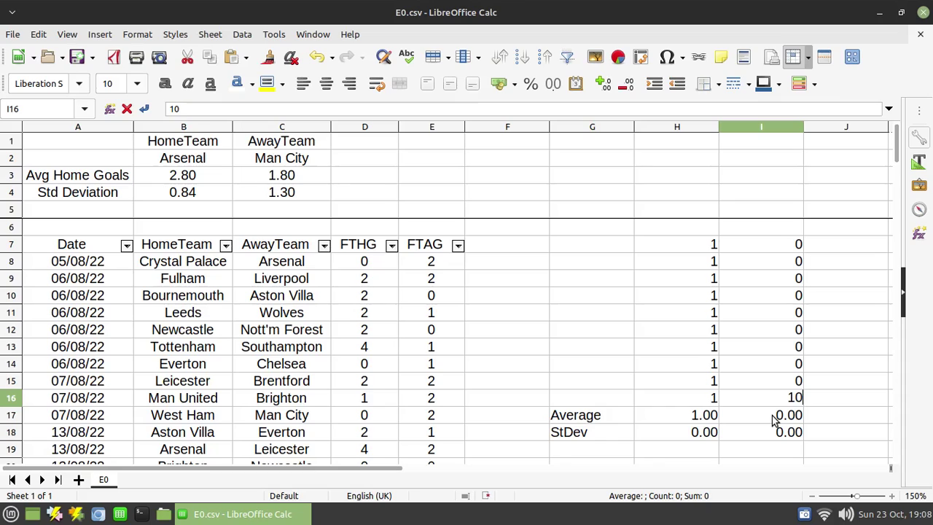
key("Return")
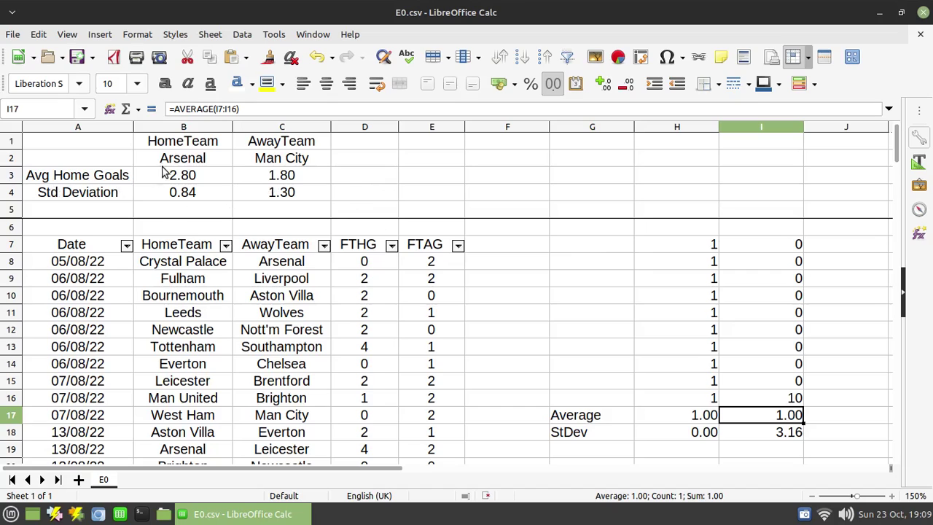
Step: Choose Brighton as the home team in B2
left_click(220, 161)
left_click(238, 159)
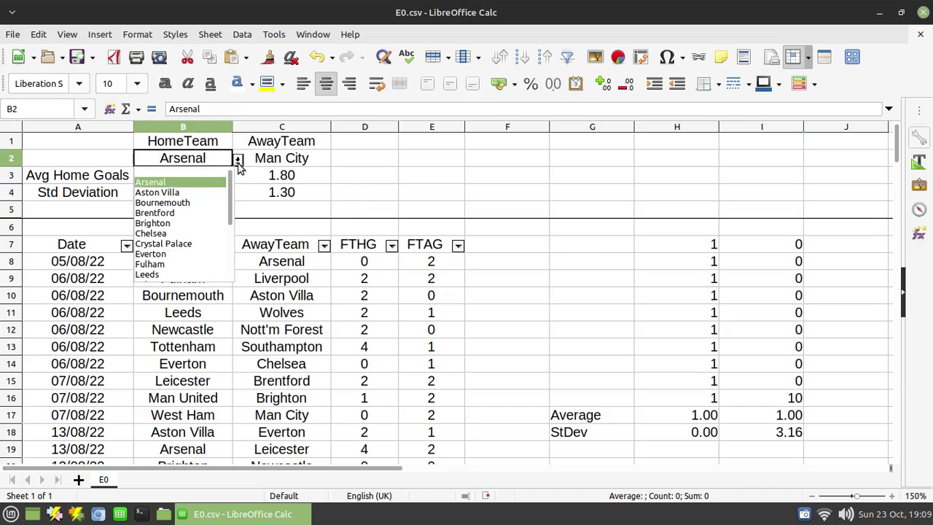
left_click(155, 224)
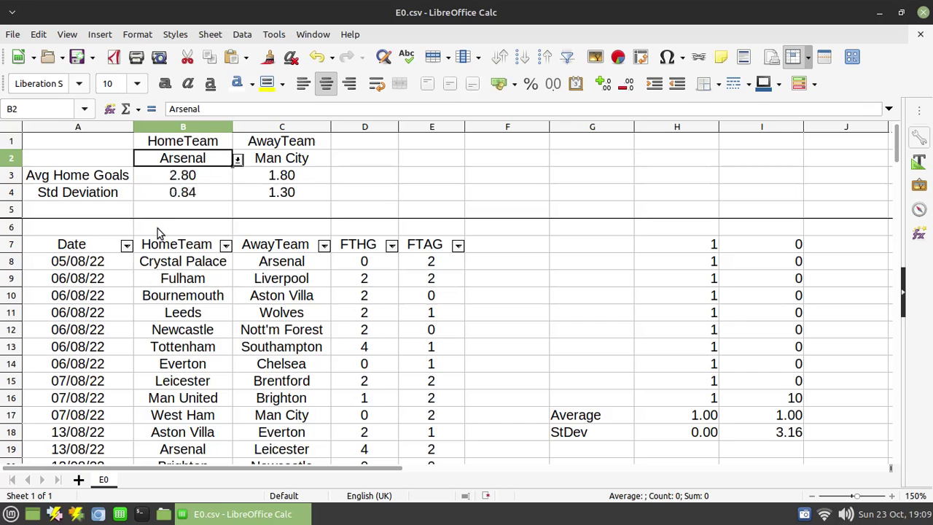
Step: Choose Nott'm Forest as the away team in C2
left_click(284, 162)
left_click(336, 159)
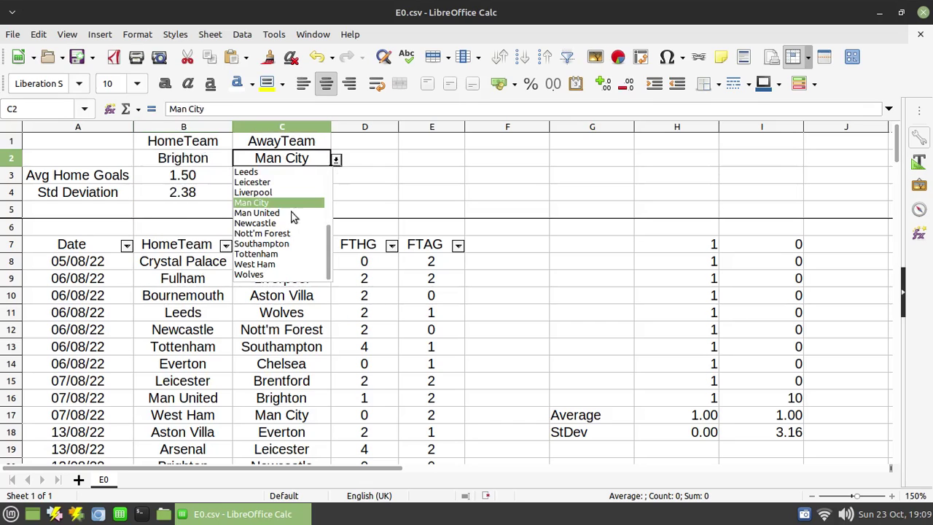
left_click(286, 233)
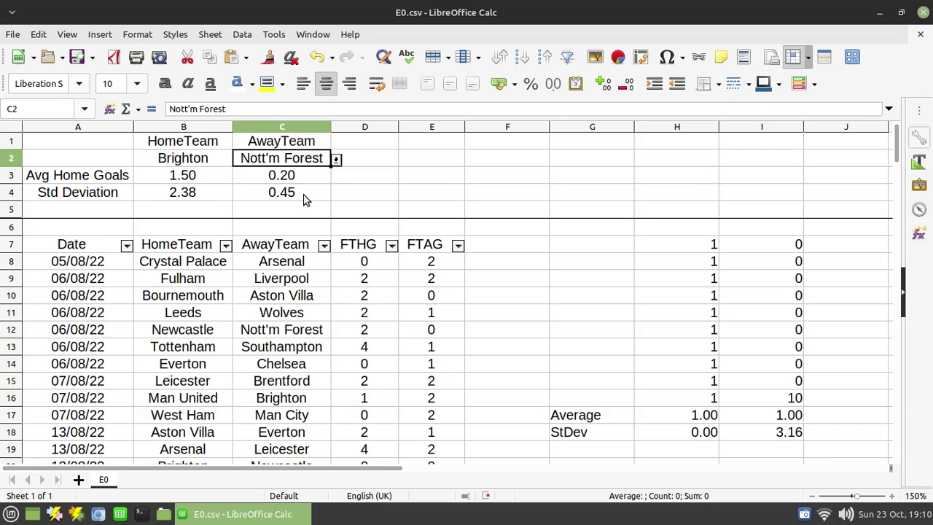
Step: Pick Fulham from B2's team list as the home team
left_click(228, 165)
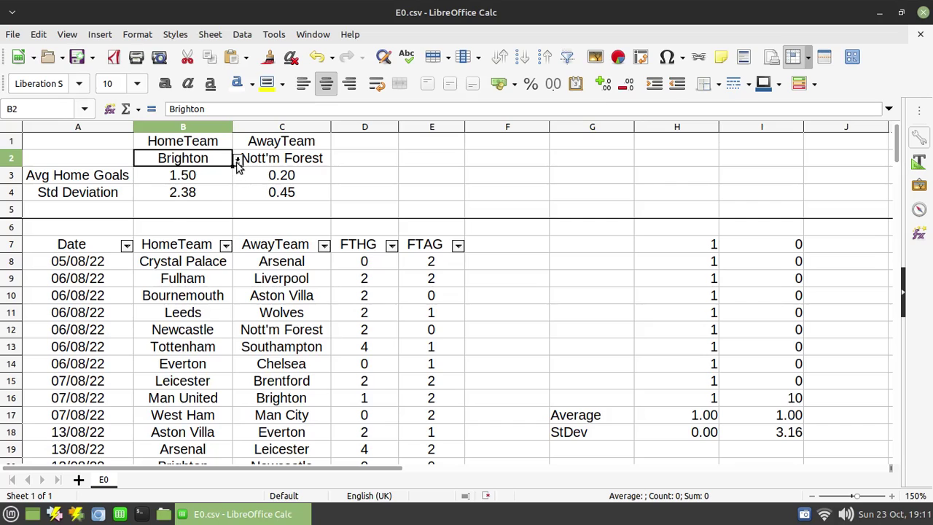
left_click(237, 160)
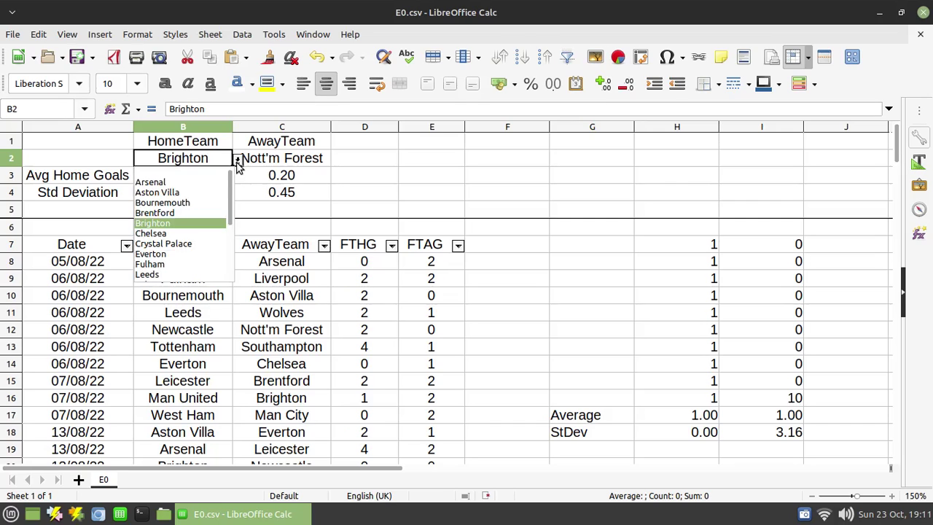
left_click(175, 266)
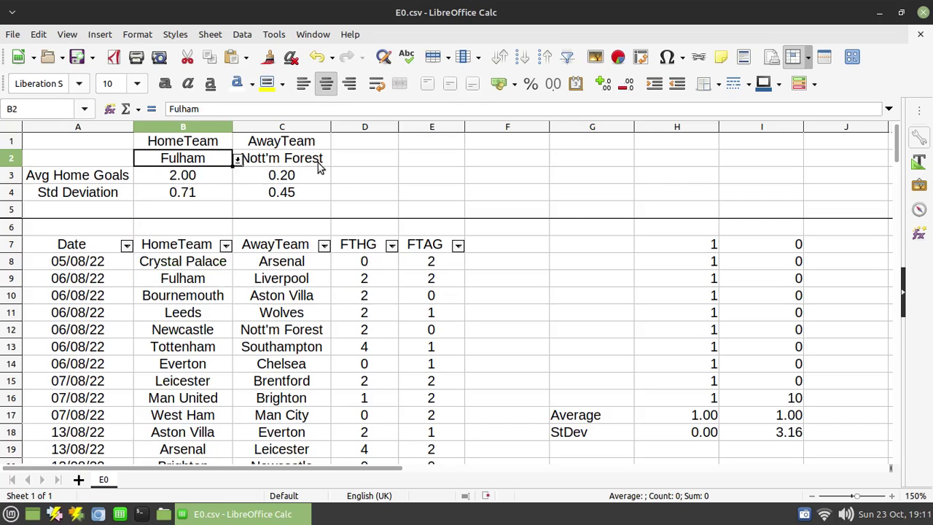